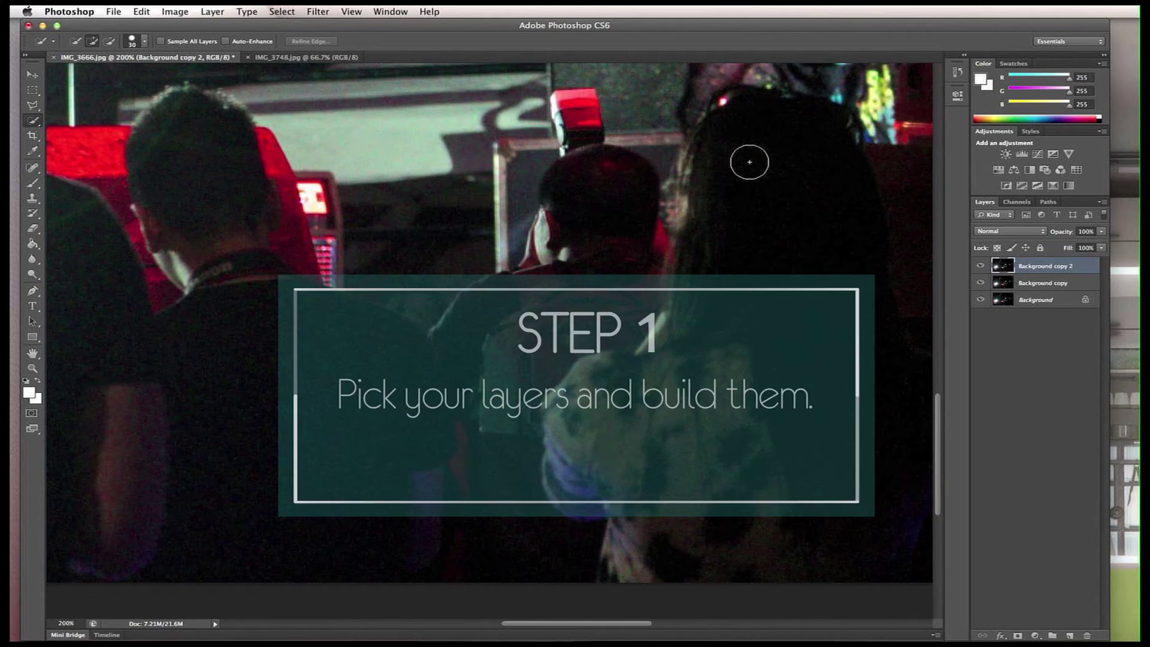
Quick-select the long-haired girl in the foreground, including her head, hair and shoulders
mouse_move(742, 136)
mouse_down()
mouse_move(805, 142)
mouse_move(834, 193)
mouse_move(833, 281)
mouse_move(826, 335)
mouse_move(807, 366)
mouse_move(740, 412)
mouse_up()
key(super+minus)
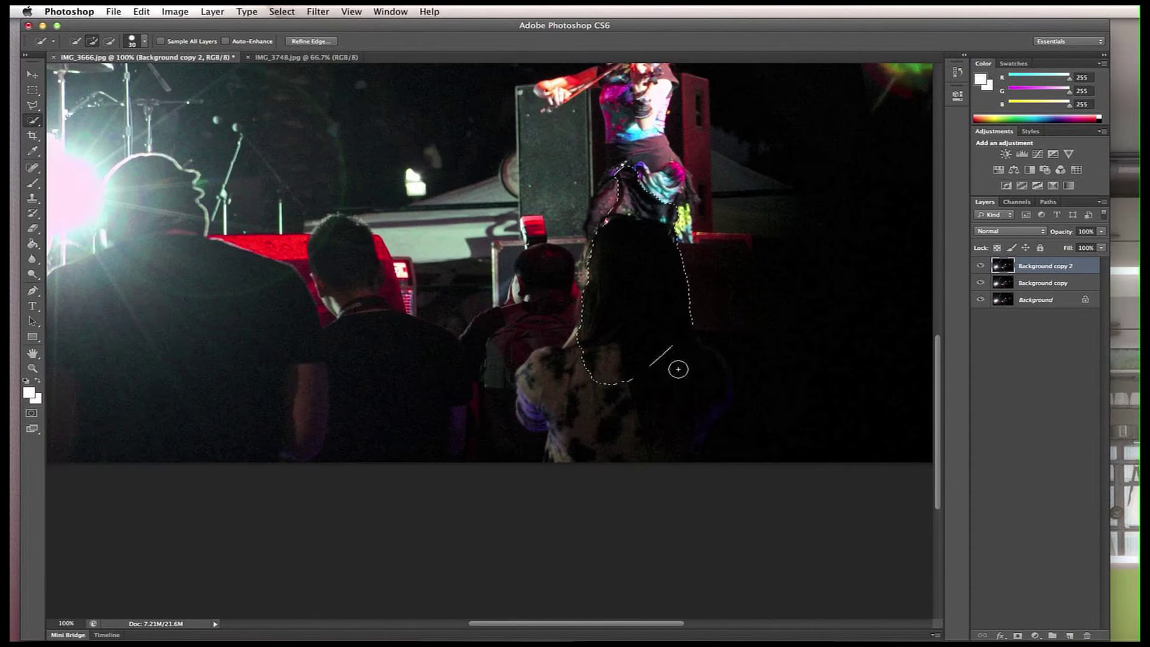
mouse_move(678, 360)
mouse_down()
mouse_move(673, 387)
mouse_move(649, 406)
mouse_move(683, 344)
mouse_up()
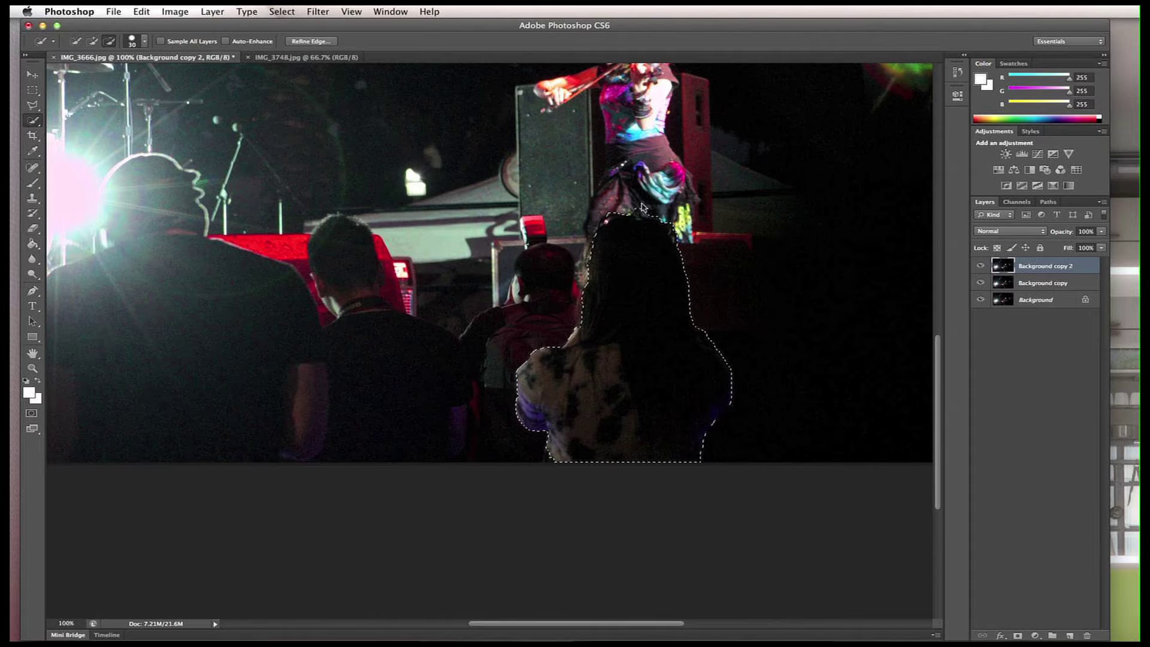
Add the girl's face edge to the selection with the Polygonal Lasso and cut her onto a new layer
key(l)
key(super+plus)
key(shift)
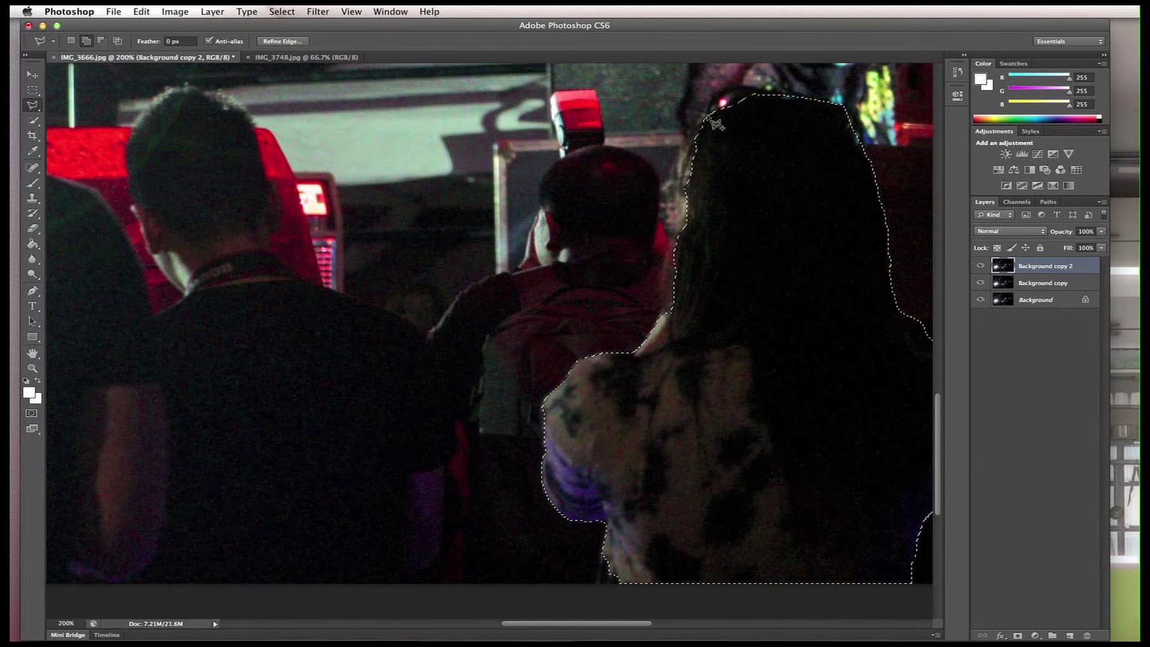
click(676, 179)
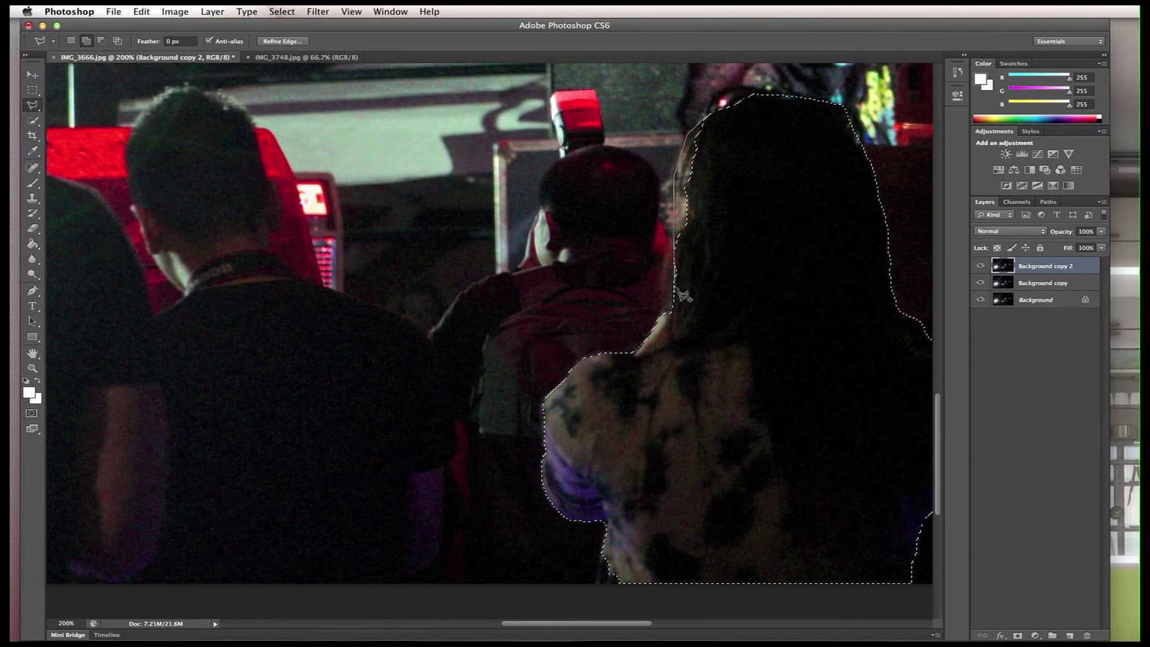
double_click(790, 178)
right_click(791, 164)
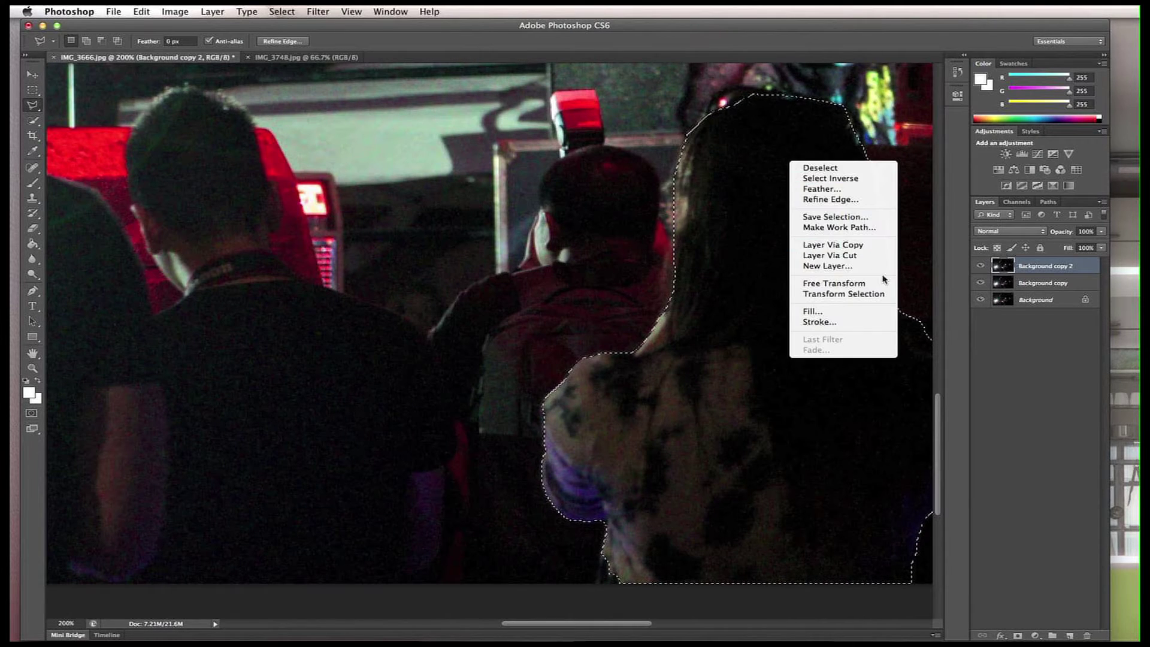
click(851, 255)
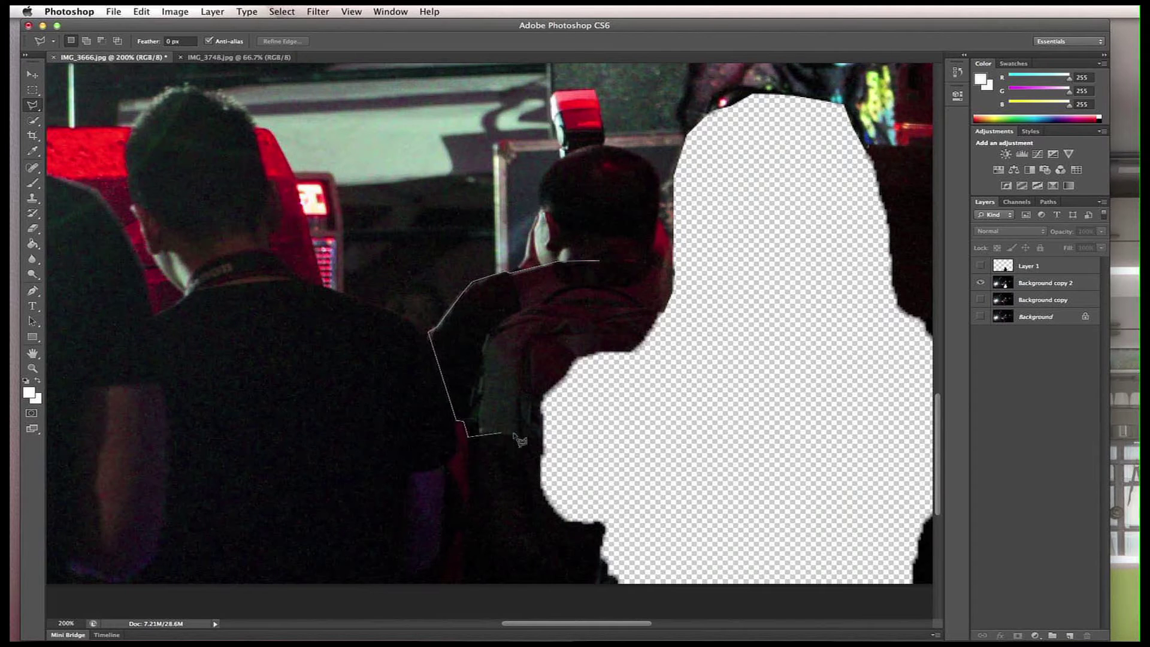
Paste a copy of the outlined half of the backpack man as a new layer, flipped horizontally and aligned as his missing half
key(super+c)
key(super+shift+v)
click(141, 11)
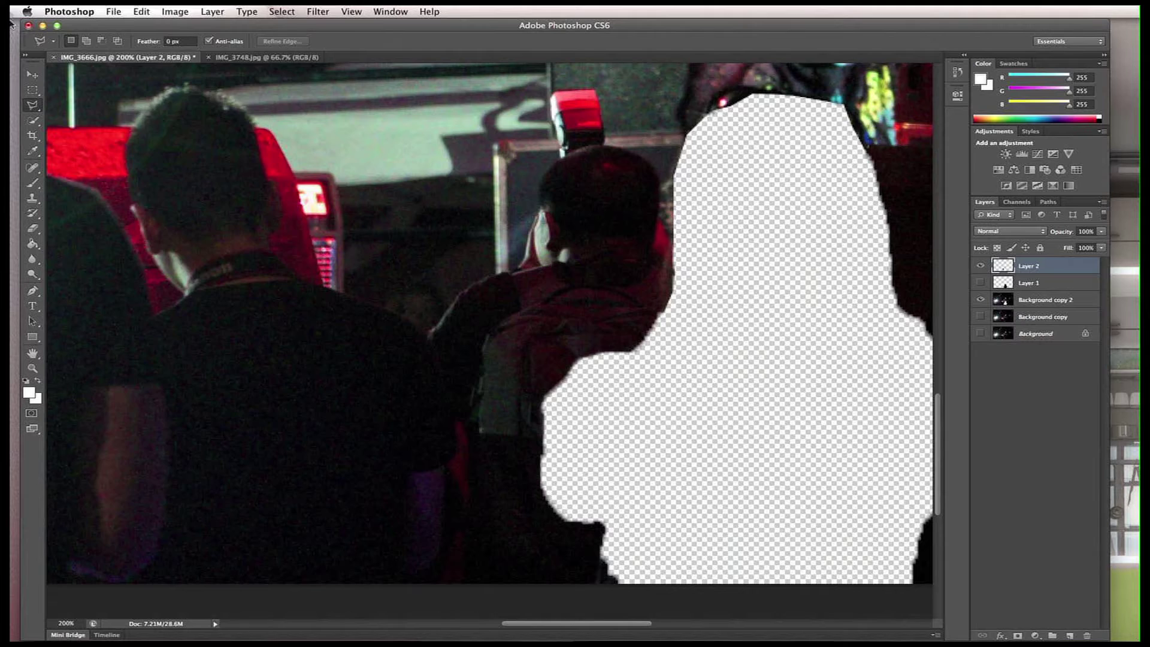
mouse_move(229, 273)
click(339, 413)
click(32, 75)
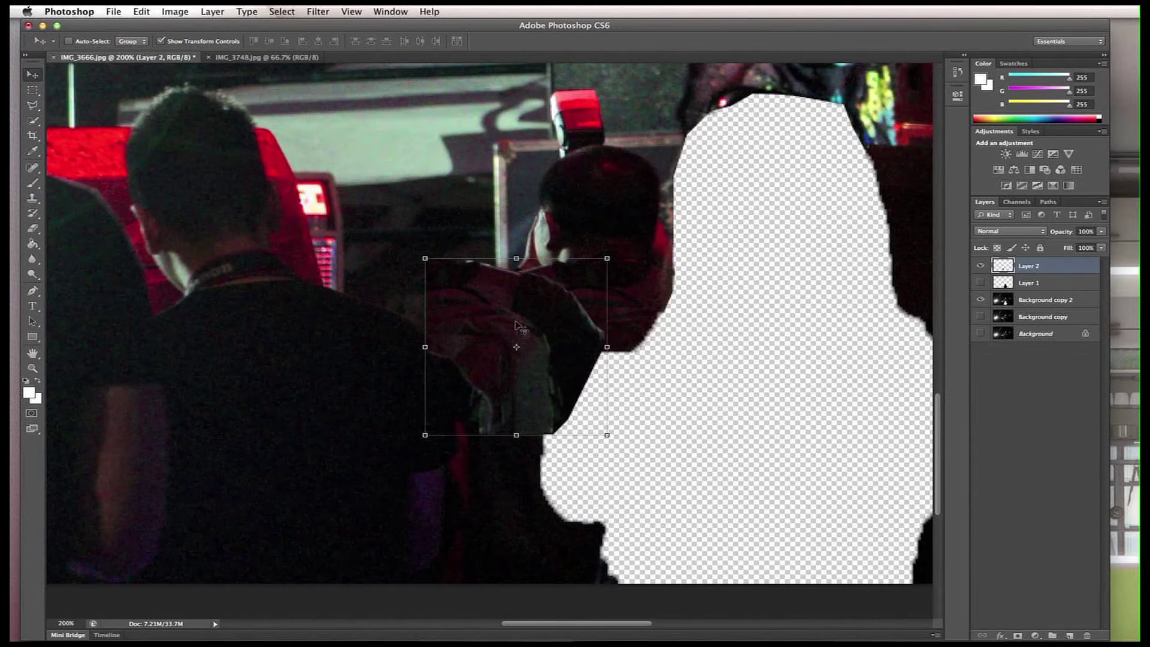
mouse_move(519, 319)
mouse_down()
mouse_move(671, 329)
mouse_move(655, 310)
mouse_up()
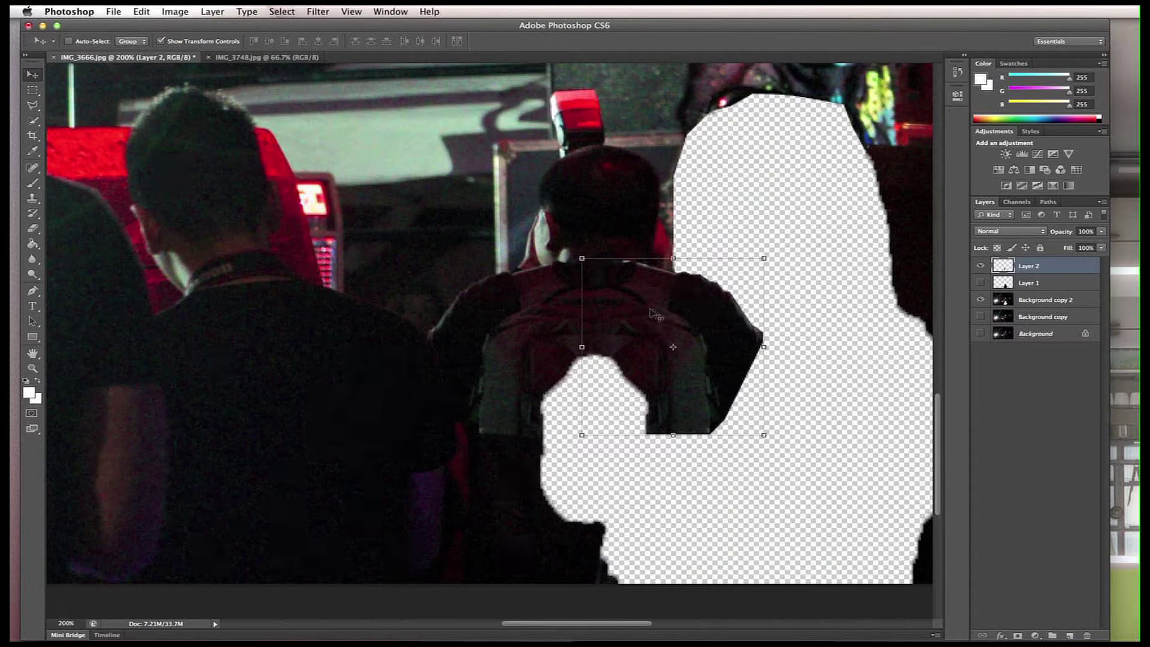
Merge the mirrored piece into Background copy 2 and fill the outlined gap in the man's backpack
key(l)
click(1022, 300)
key(super+shift+e)
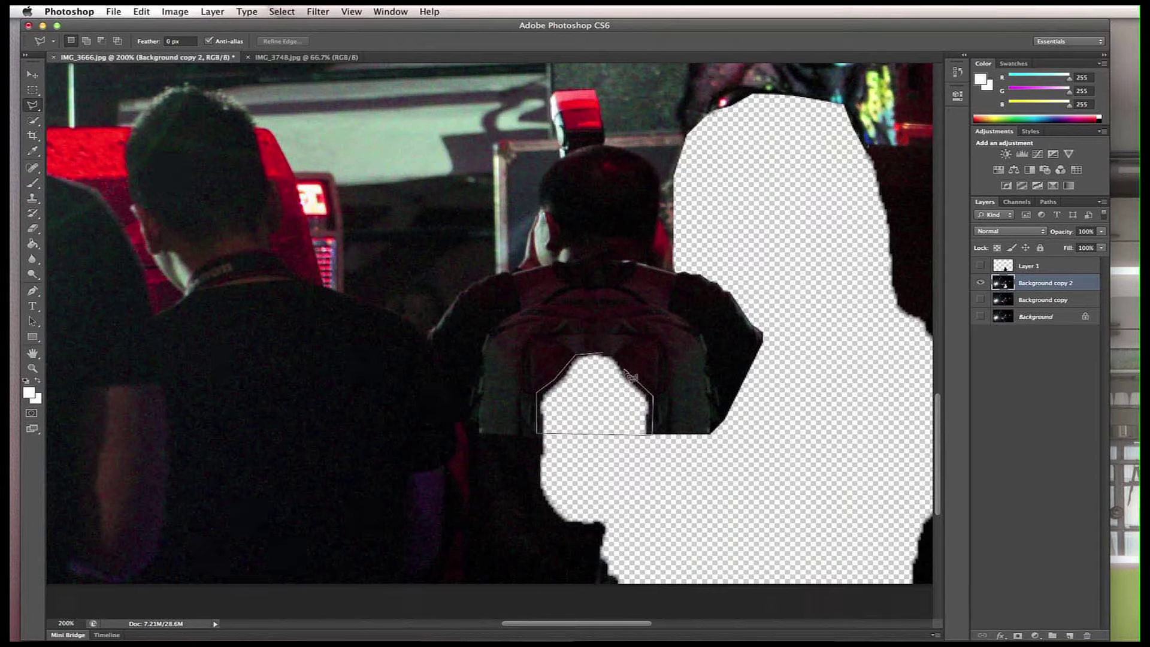
click(142, 12)
click(154, 202)
click(920, 363)
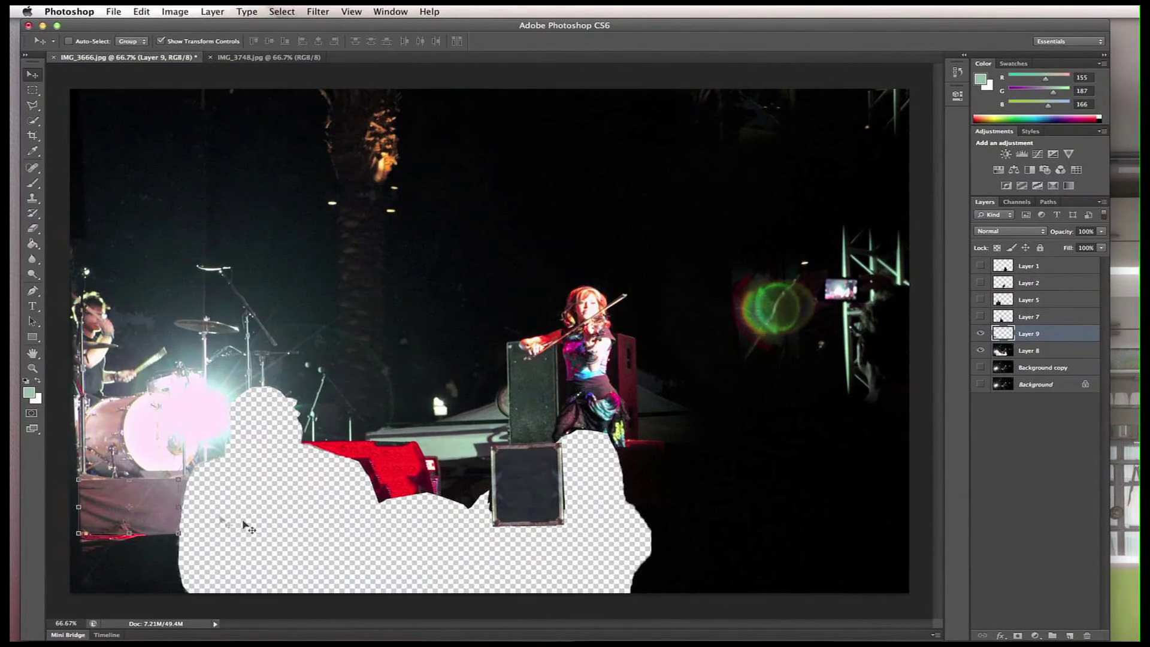
Extend the drum riser's drape with a horizontally flipped copy, and position a copied piece to continue the microphone stand
mouse_move(243, 522)
mouse_down()
mouse_move(259, 507)
mouse_move(215, 503)
mouse_up()
click(141, 11)
mouse_move(249, 270)
click(339, 413)
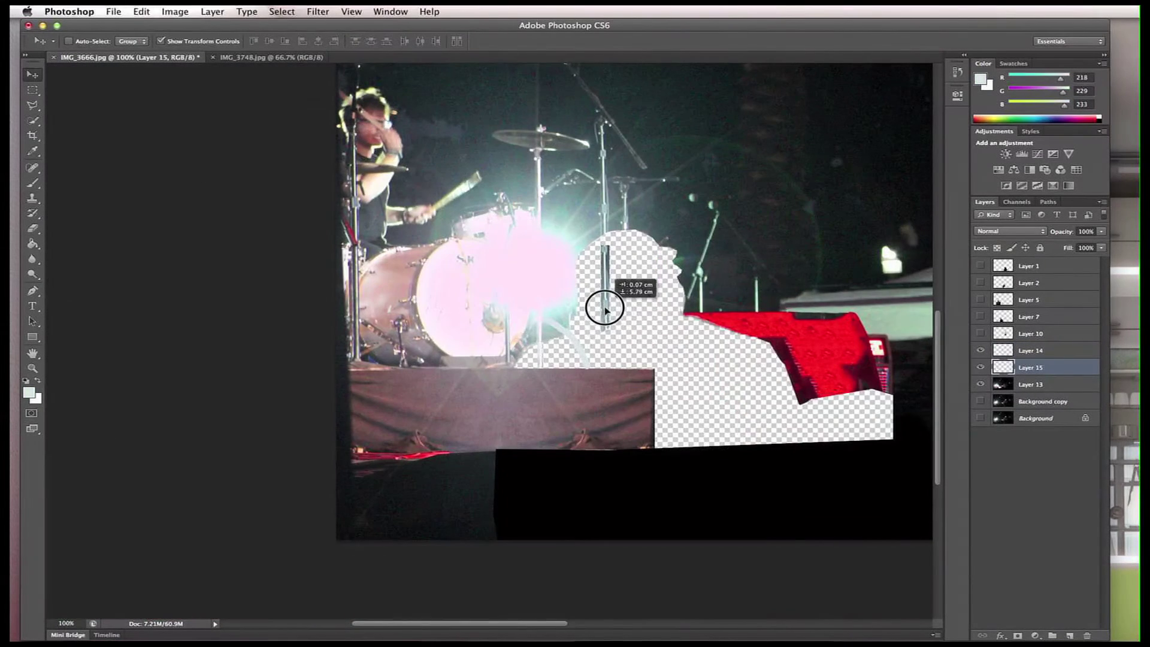
drag(603, 303, 605, 325)
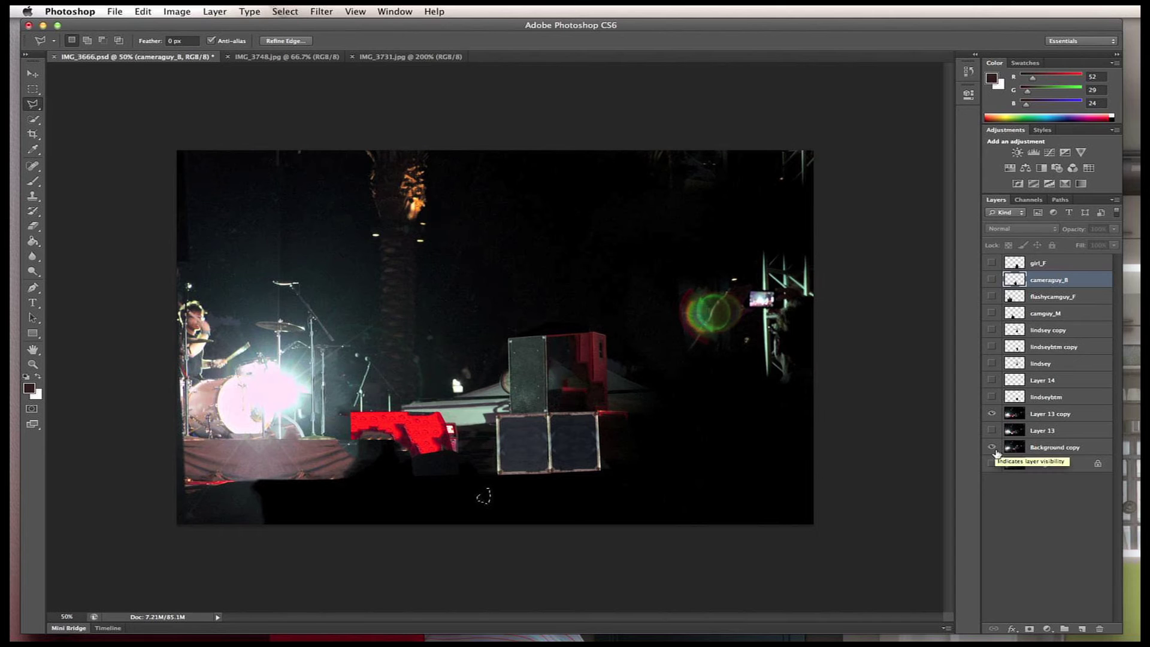
Merge the visible background layers into Layer 13 copy and clear the remaining selection
click(1047, 417)
key(super+shift+e)
click(32, 89)
click(758, 278)
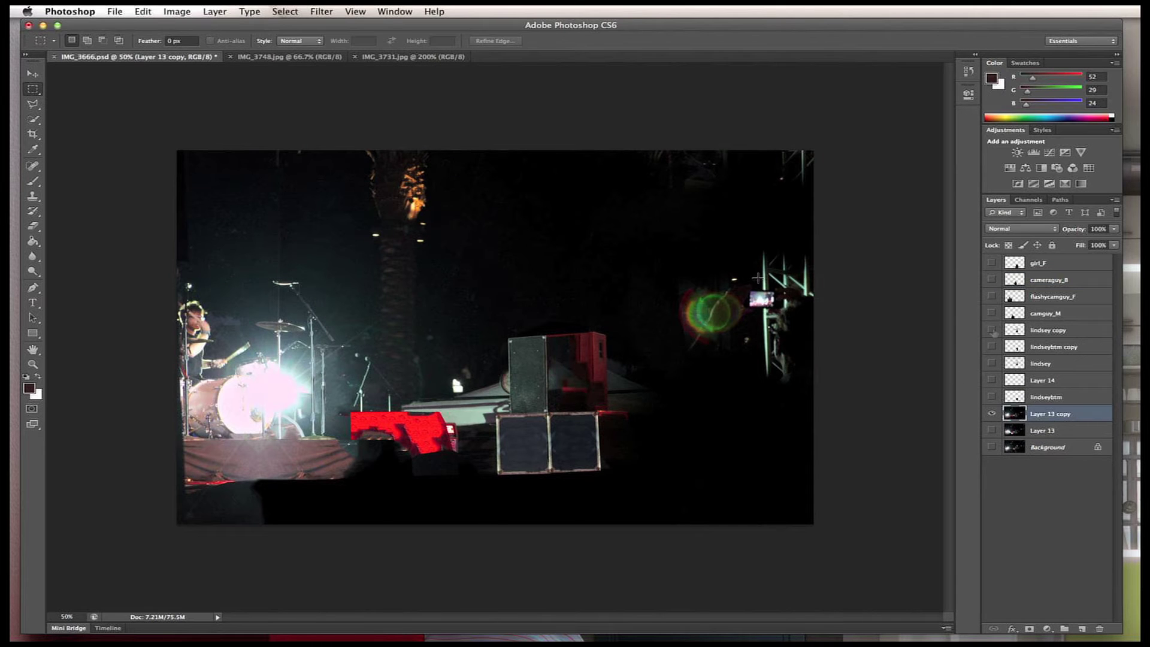
Show the lindsey copy, cameraguy_B and camguy_M layers over the rebuilt stage background
click(993, 331)
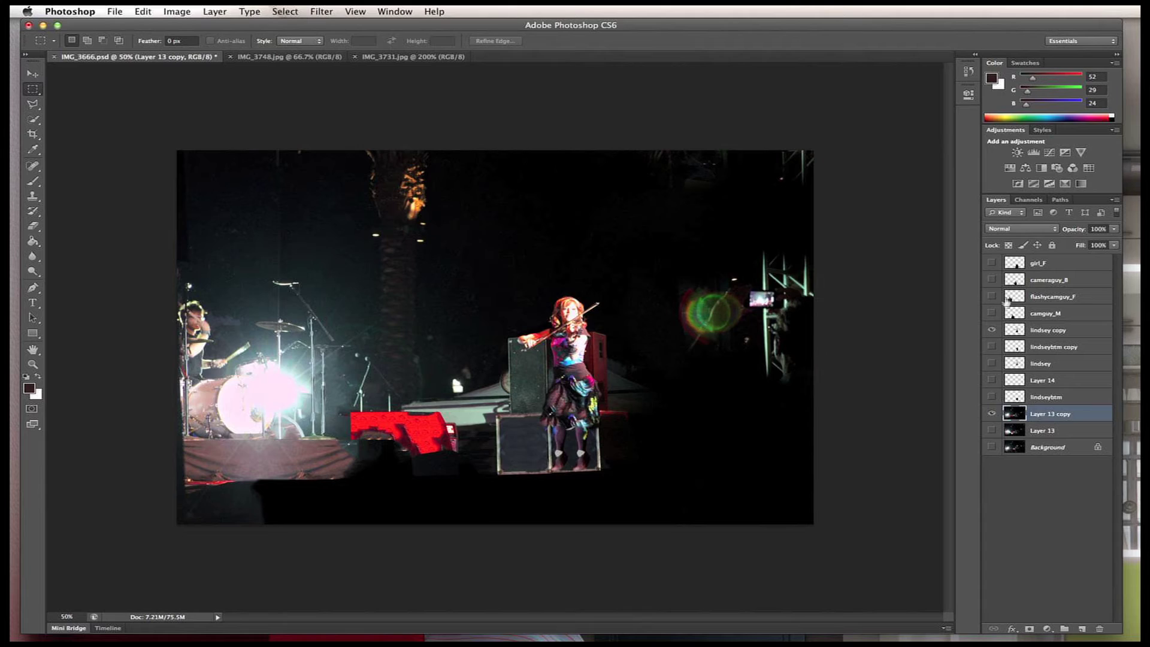
click(992, 279)
click(991, 313)
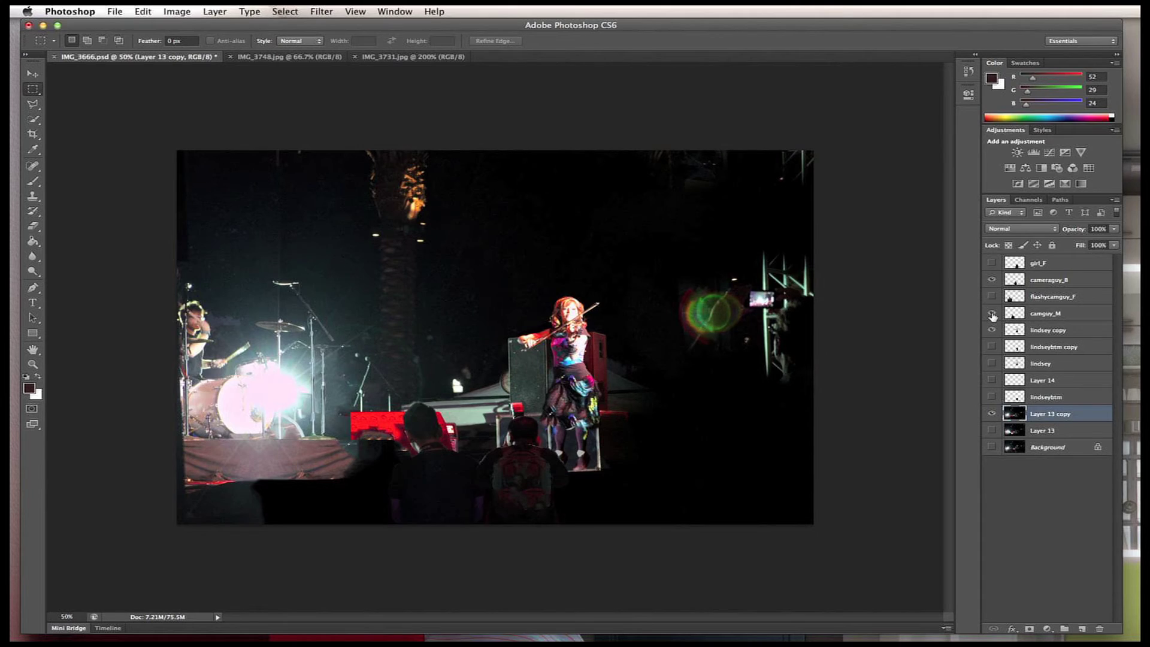
Export the isolated cameraguy_B layer for the web as the transparent PNG-24 file CameraGuy_B.png in the 2.5D folder
click(977, 551)
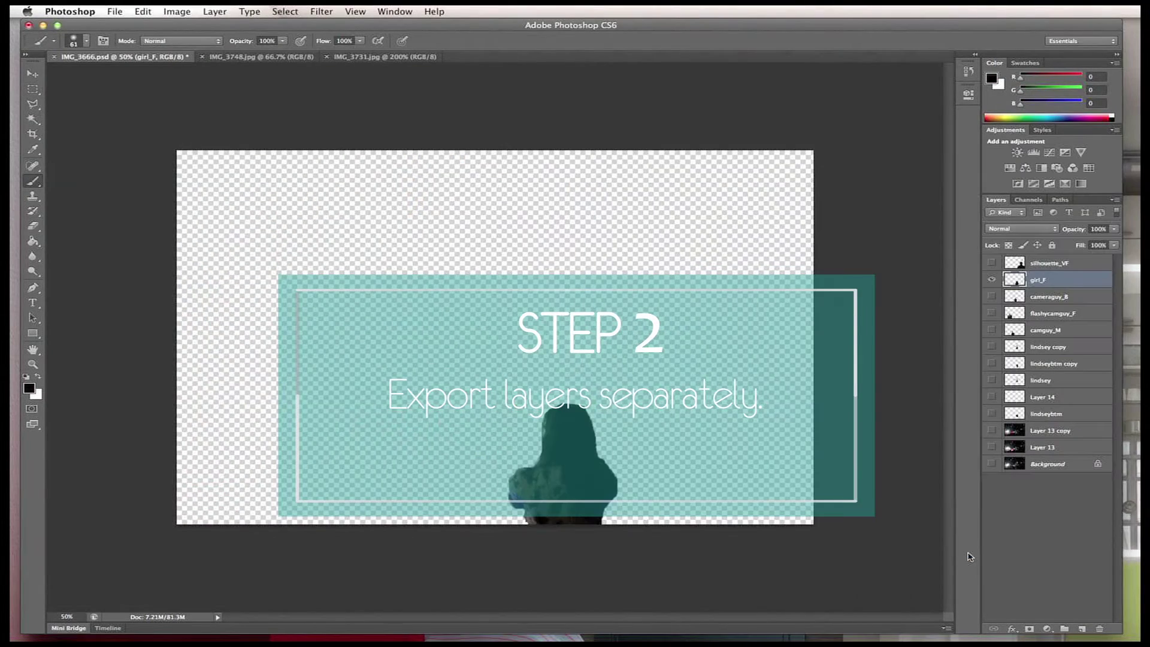
key(super+alt+shift+s)
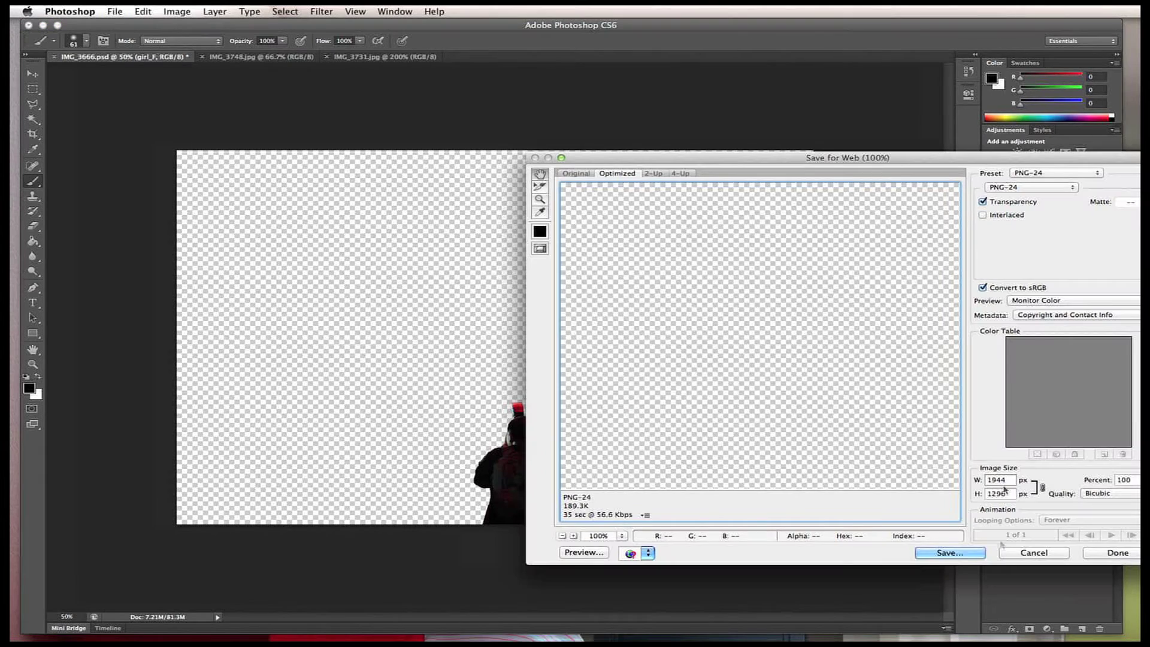
click(965, 553)
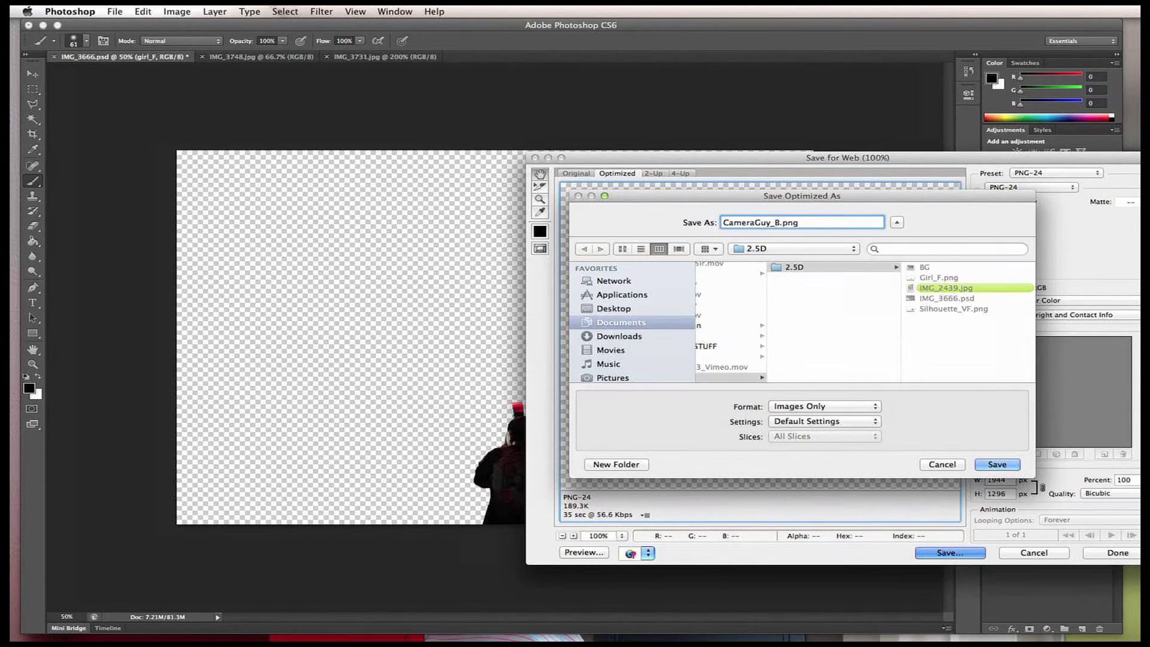
key(Return)
Isolate the lindsey copy layer and export it for the web as a PNG named lindsey
click(992, 296)
click(992, 346)
click(1060, 348)
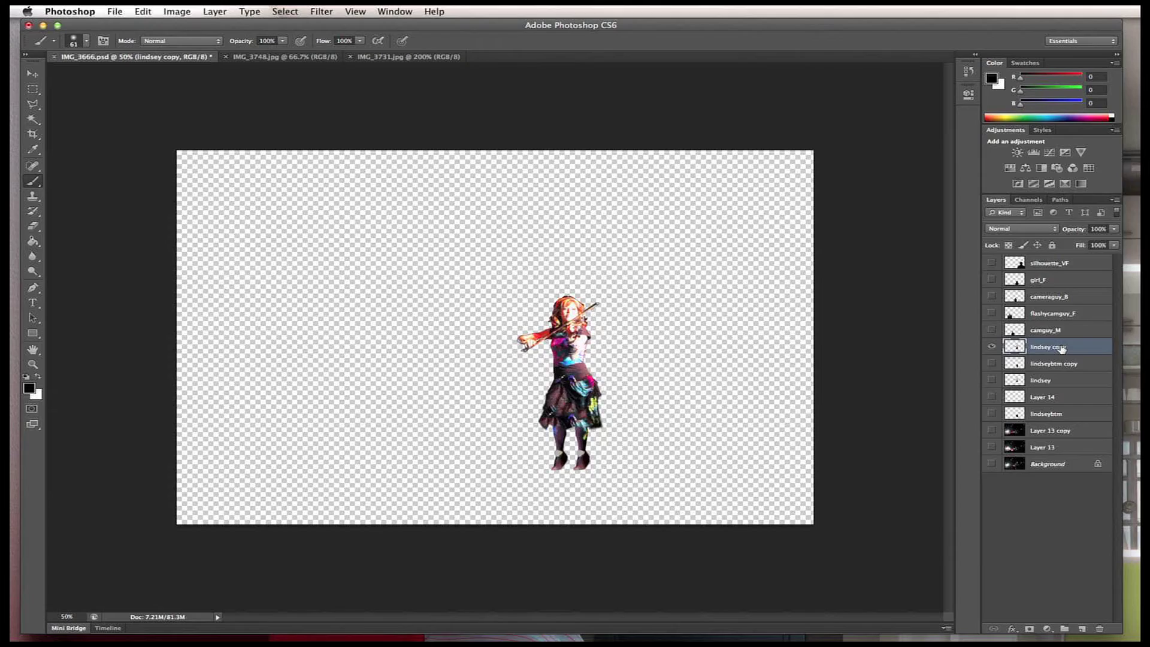
key(super+alt+shift+s)
click(950, 553)
text(lin)
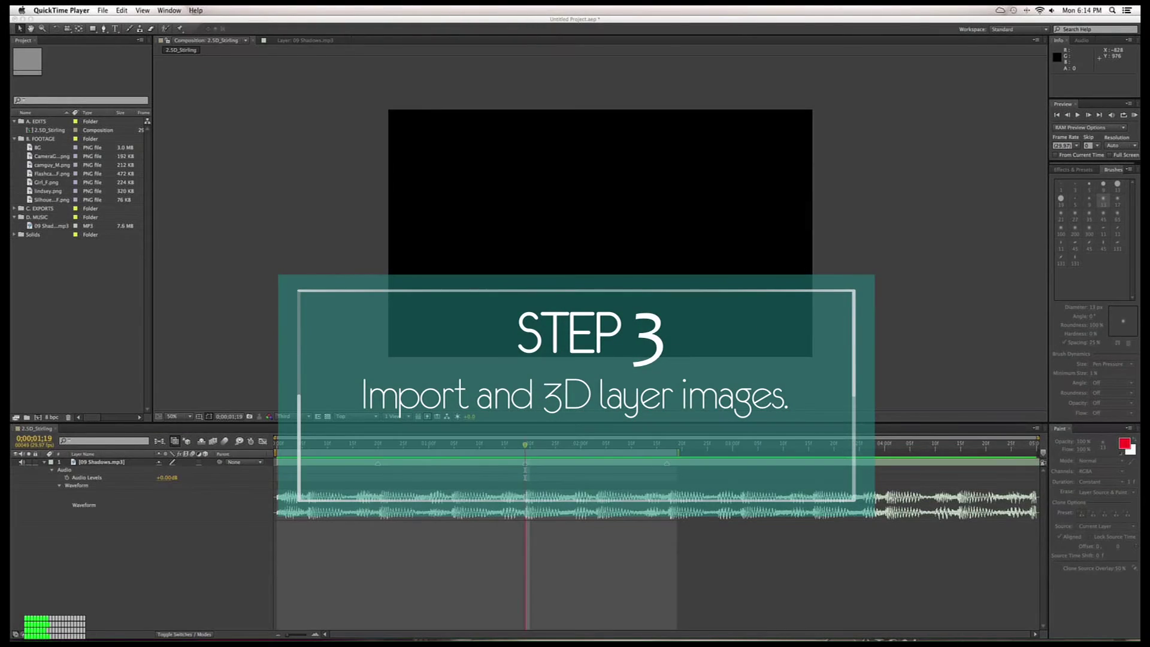
In After Effects, collapse the music layer's properties and add all the footage folder's PNG images above it in the 2.5D_Stirling timeline
click(43, 466)
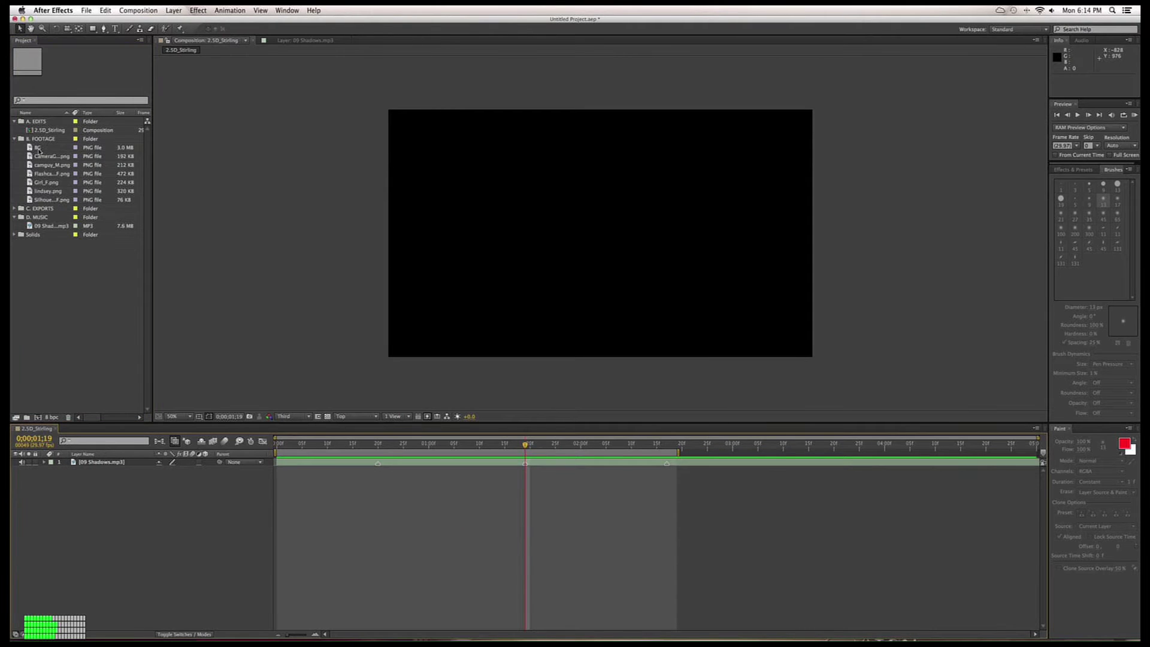
click(39, 148)
shift+click(41, 200)
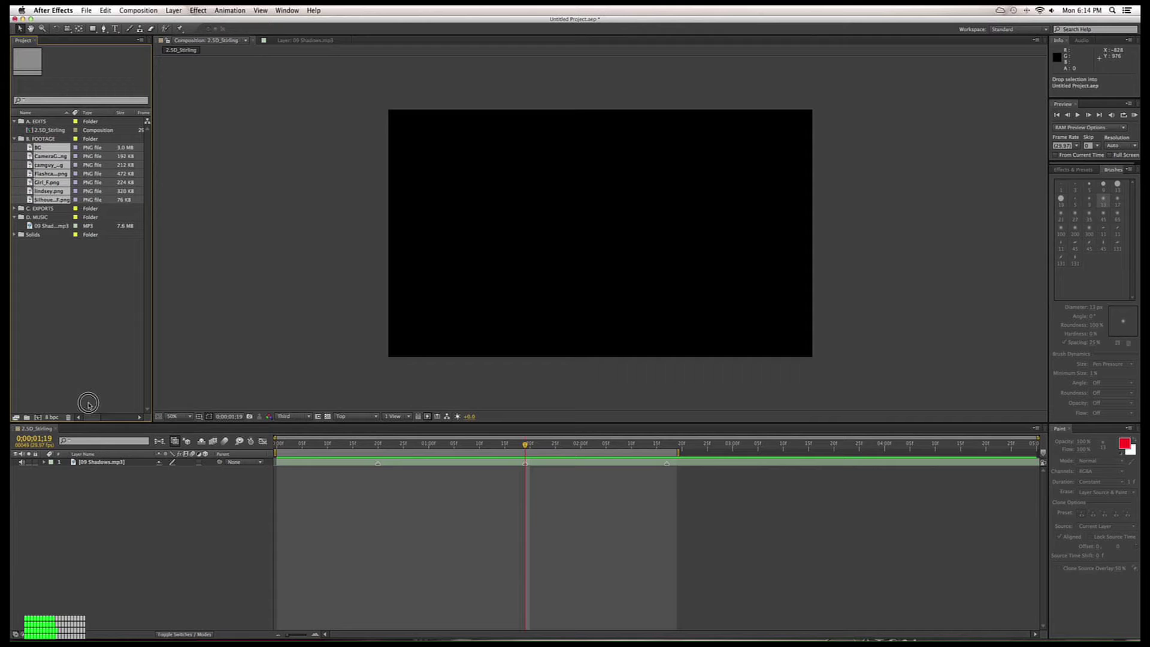
drag(88, 403, 95, 462)
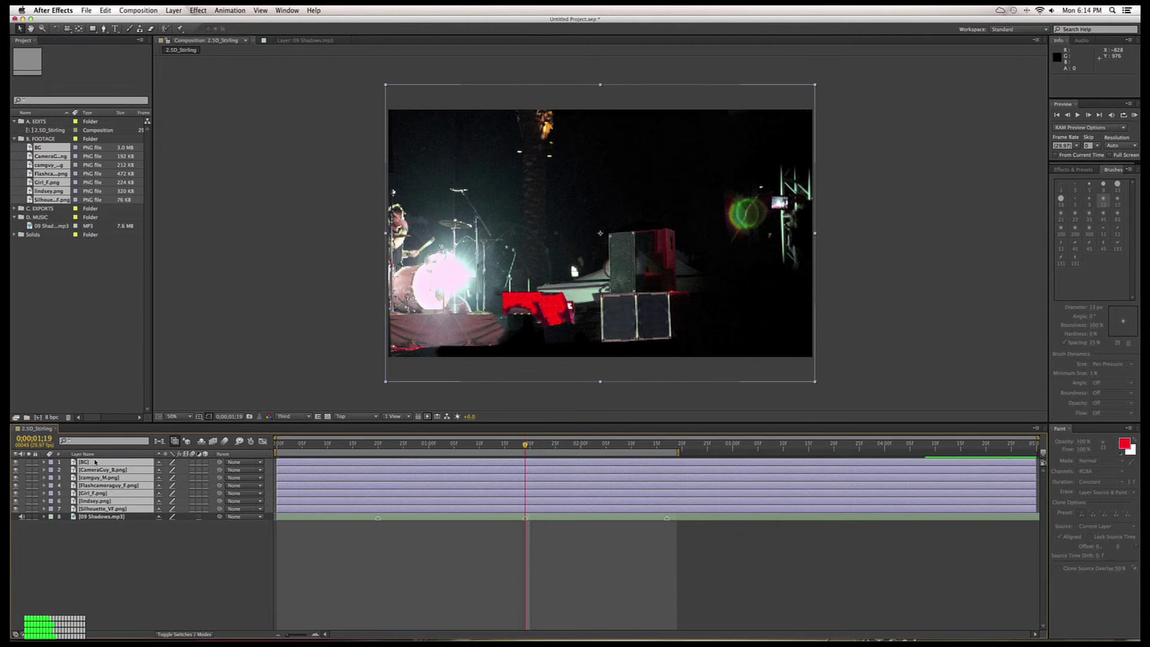
Push the BG layer back 280 px in depth, scale it to 110%, and check the result through the active camera
click(117, 576)
click(83, 463)
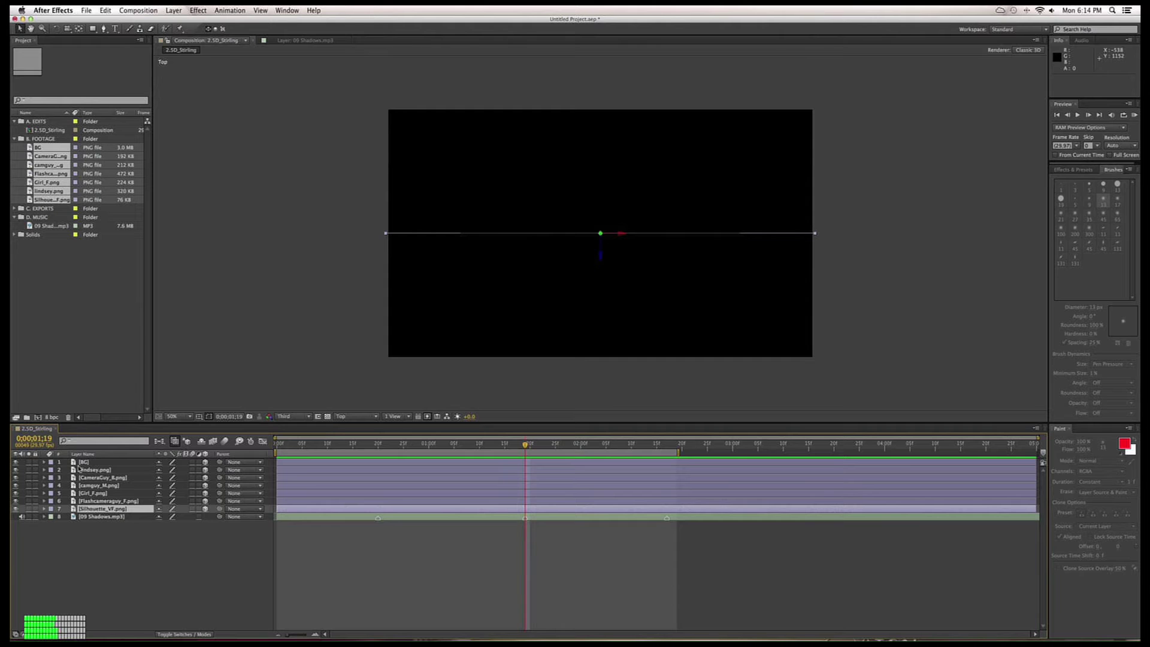
click(83, 463)
drag(600, 257, 601, 195)
key(s)
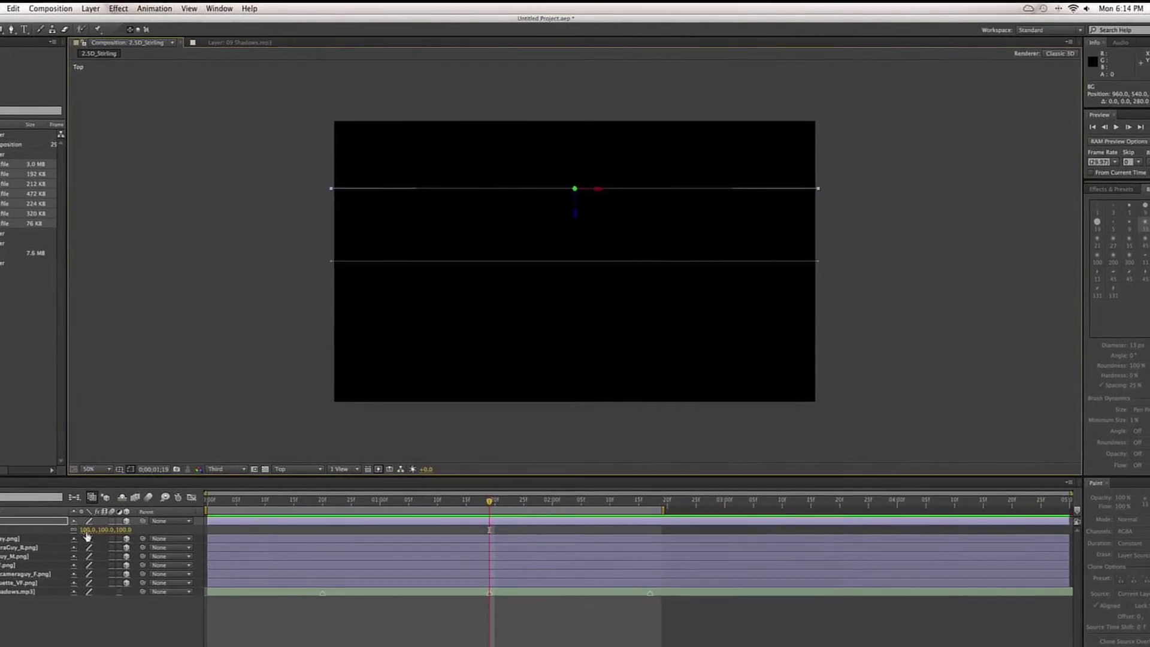
drag(86, 535, 95, 535)
click(297, 469)
click(301, 484)
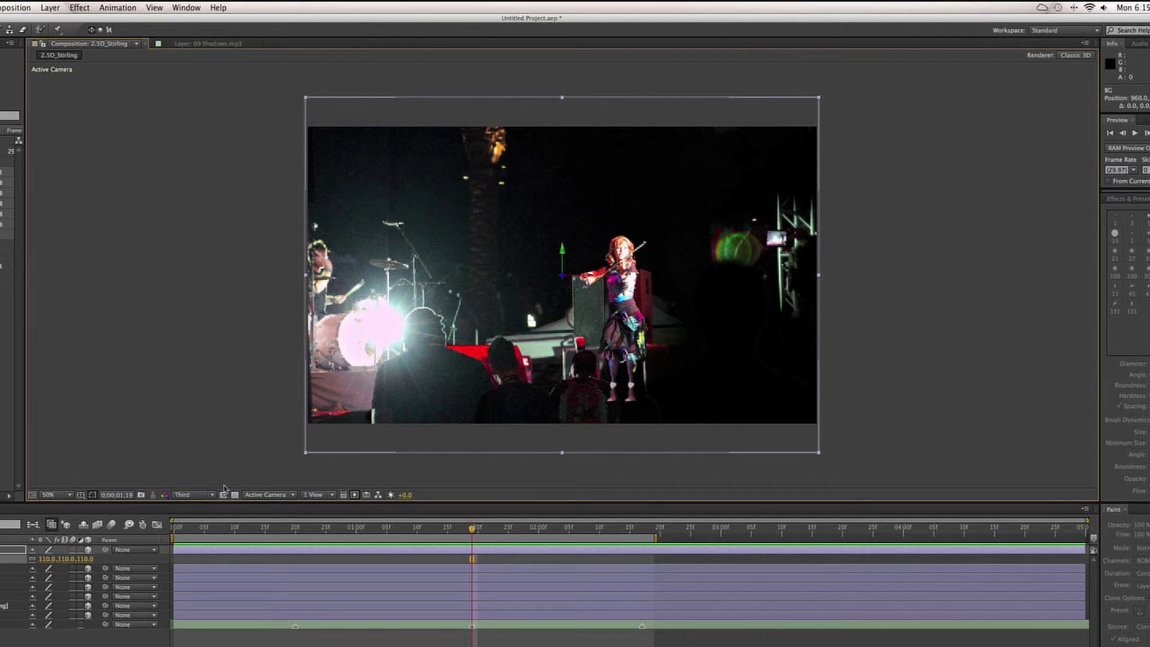
In the top view, move lindsey.png back toward the background and pull Silhouette_VF.png far forward in depth
click(293, 495)
click(257, 545)
click(563, 273)
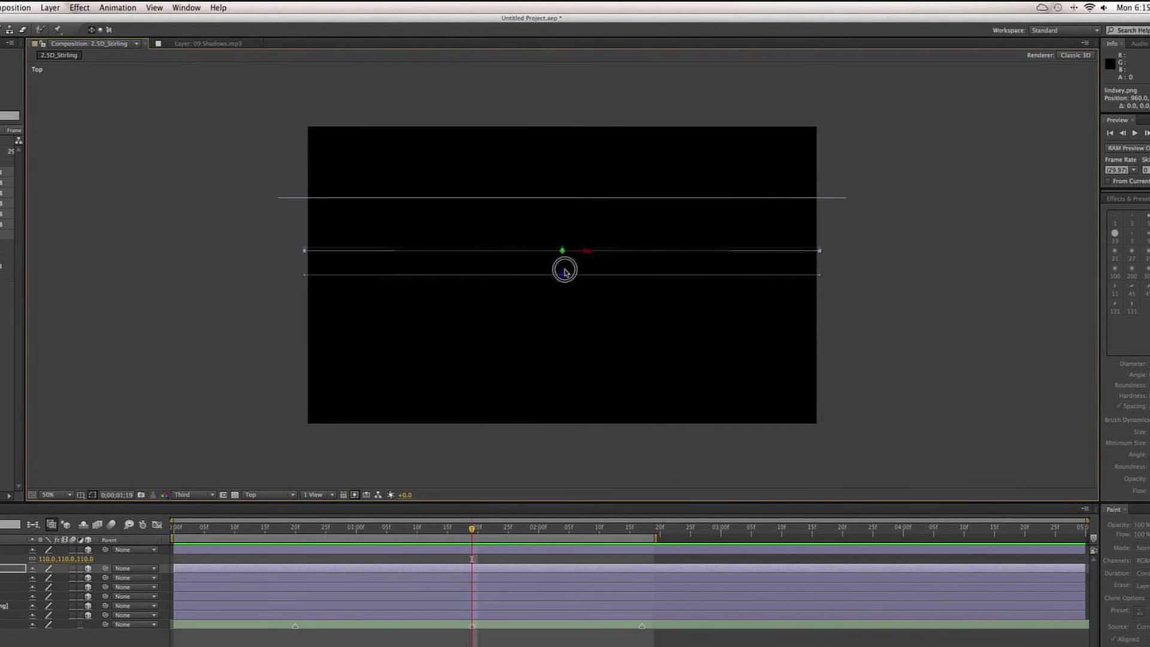
click(561, 308)
drag(564, 302, 563, 385)
Stagger the remaining crowd layers at different depths between the silhouette and the background, and fine-tune the lindsey layer's depth
click(5, 615)
click(5, 606)
mouse_move(563, 302)
mouse_down()
mouse_move(560, 339)
mouse_move(564, 291)
mouse_up()
click(6, 596)
click(7, 578)
click(8, 569)
click(564, 267)
click(7, 578)
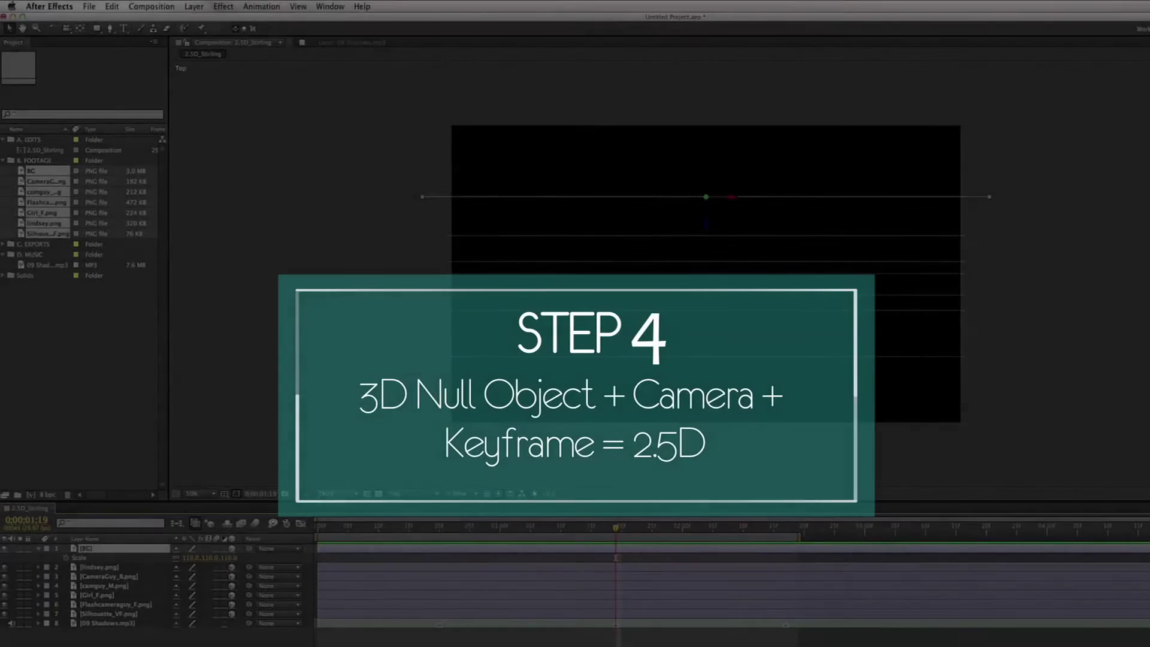
Return to the active camera view, add a 3D null object and go to the start of the timeline
click(414, 494)
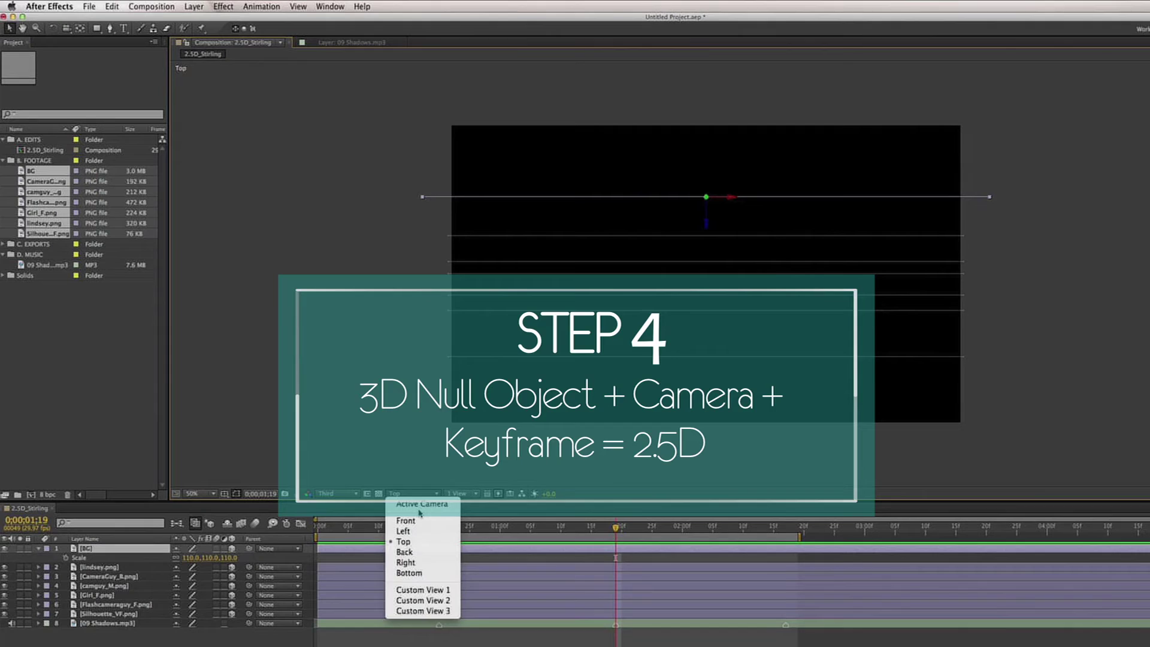
click(420, 505)
click(139, 7)
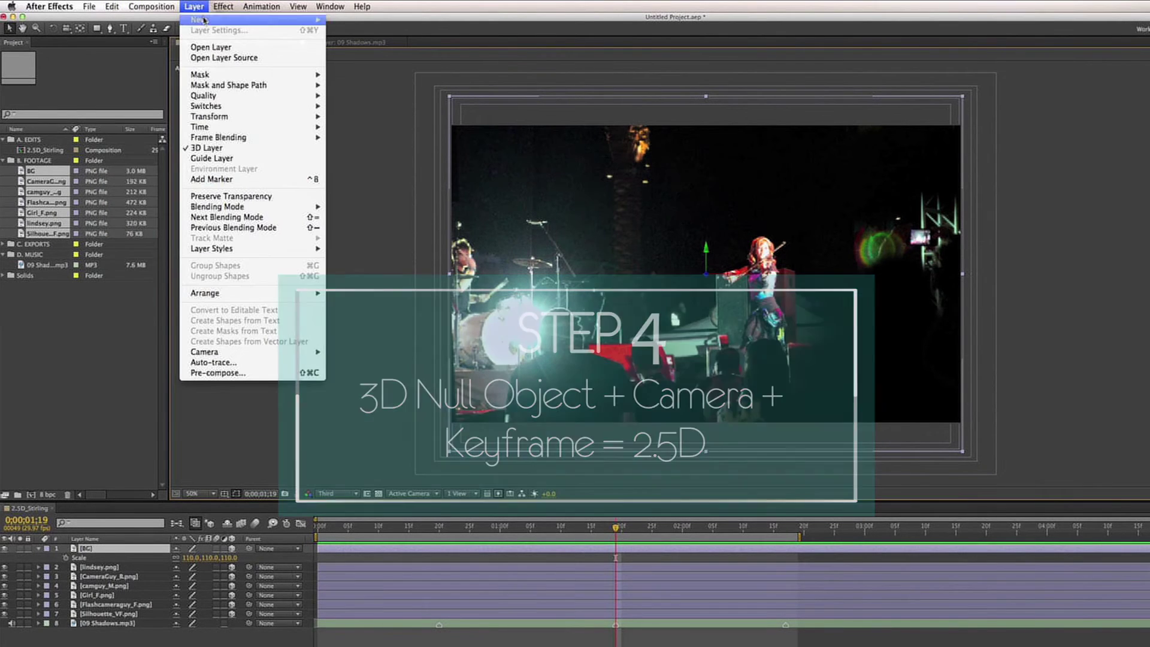
click(350, 62)
key(Home)
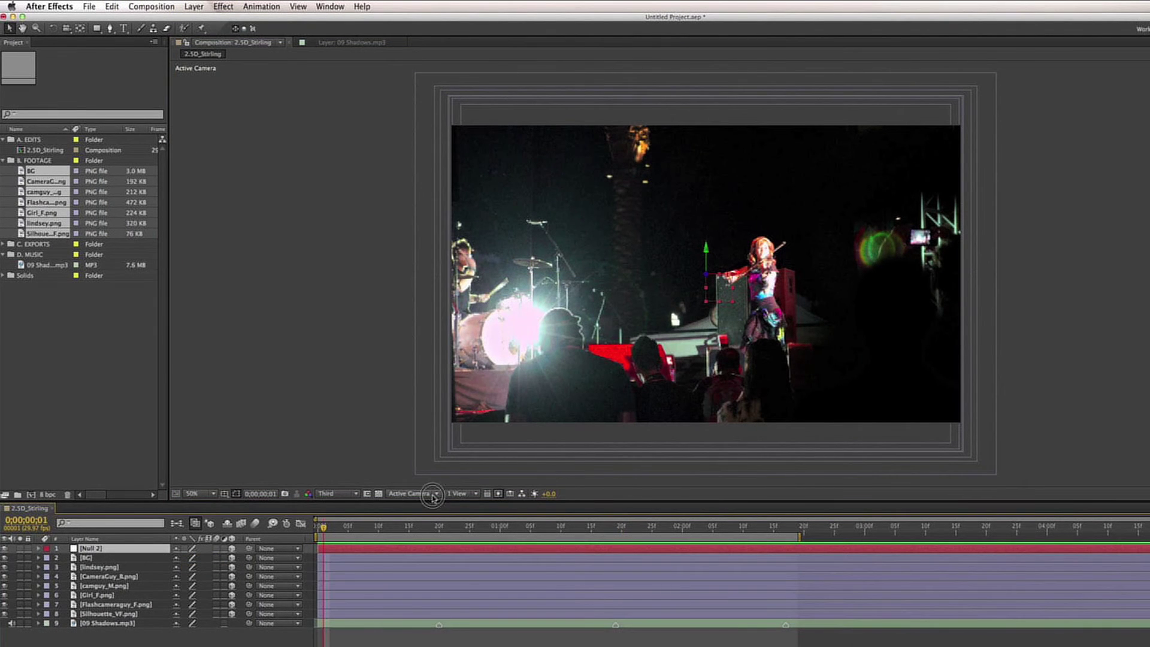
In the top view, move the null object forward past the silhouette layer and sideways off centre
click(432, 495)
click(433, 546)
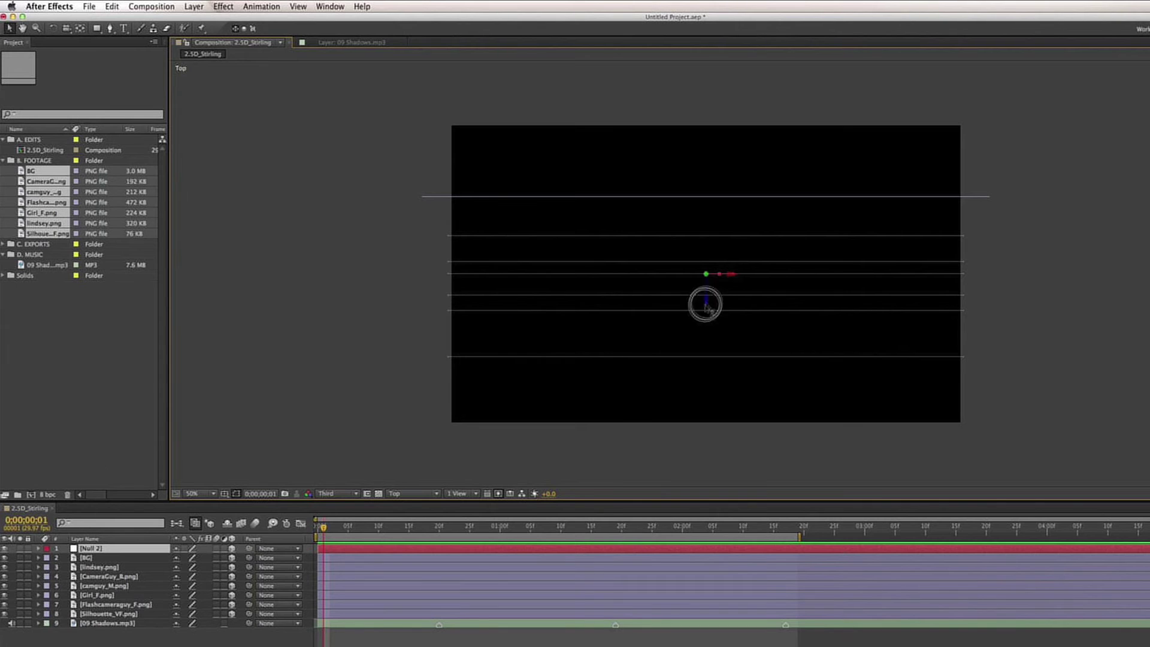
drag(705, 306, 712, 384)
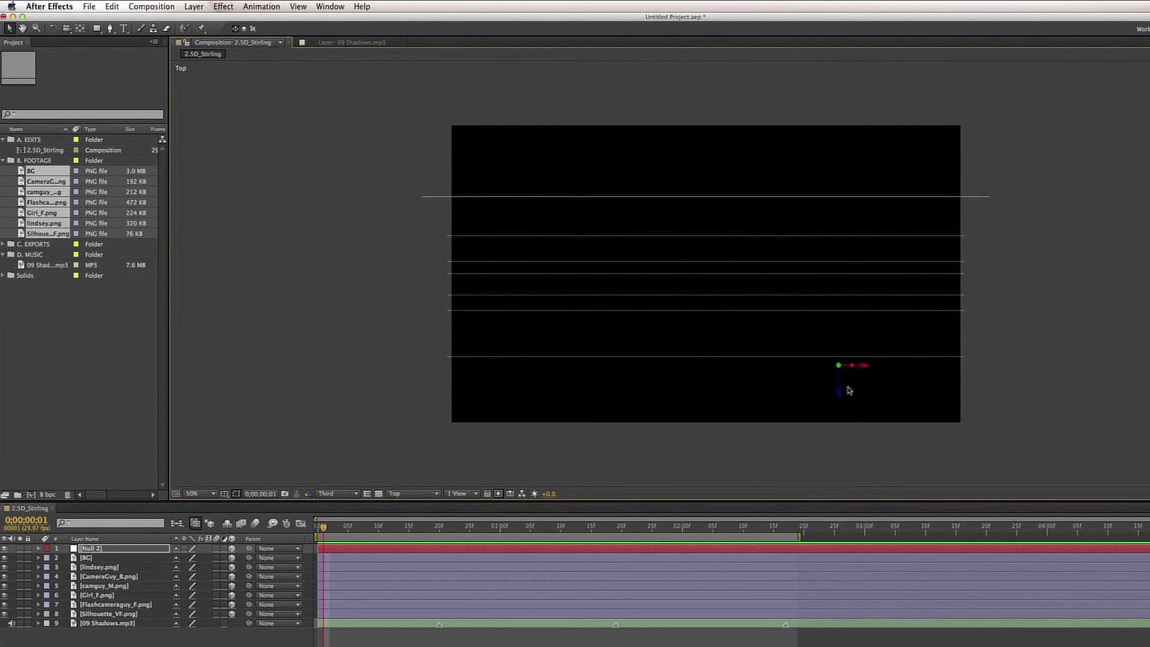
click(840, 397)
Add a new camera layer to the composition and accept its settings
click(151, 6)
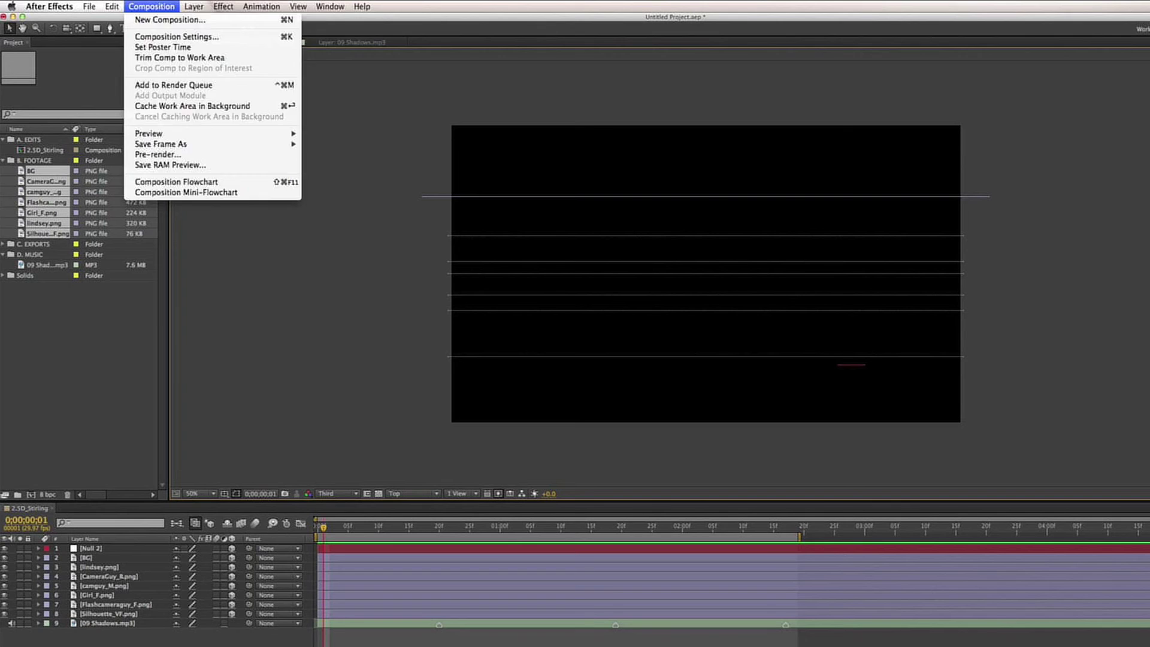
mouse_move(194, 6)
mouse_move(210, 24)
click(372, 57)
click(830, 514)
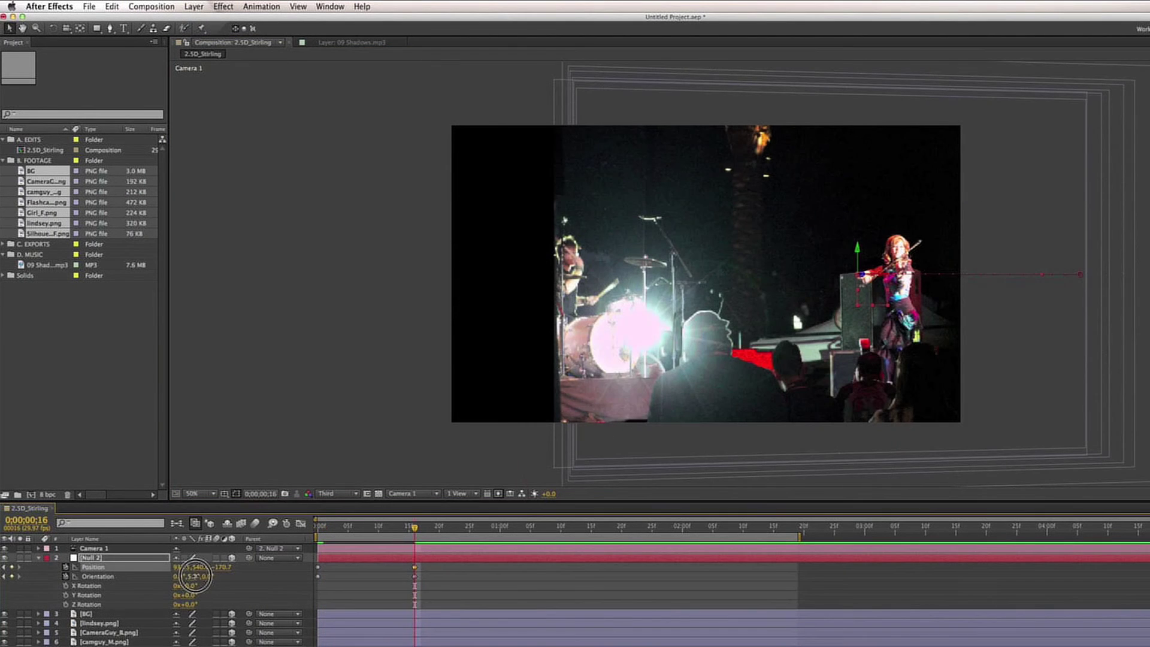
Keyframe Null 2 at frame 16 with X position 1171.5 and Y orientation 18°, and change its position at a further point in time
click(189, 577)
drag(189, 576, 313, 568)
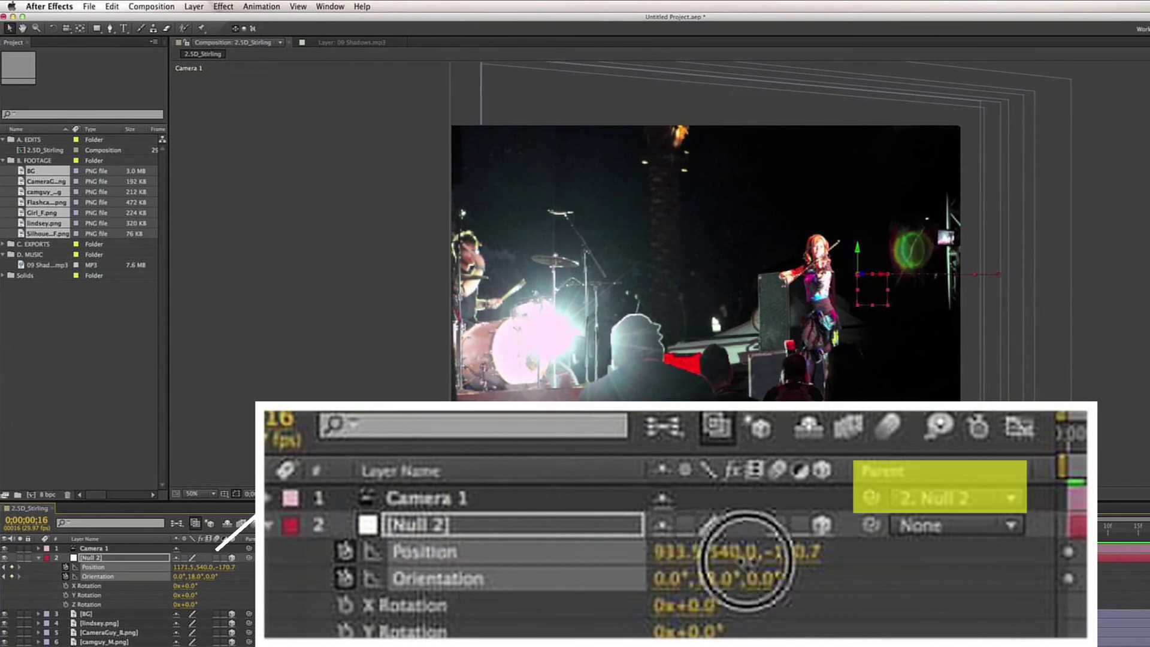
drag(415, 526, 488, 526)
drag(225, 567, 265, 567)
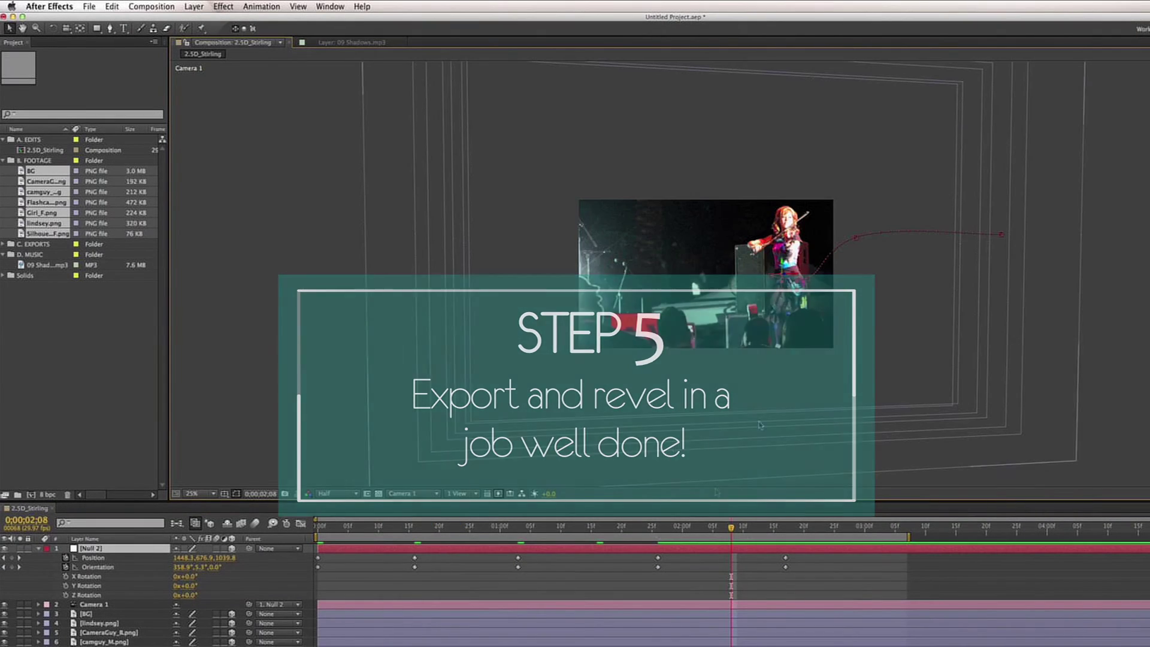
Move the playhead back to the start of the composition and RAM-preview the camera animation
click(603, 527)
drag(603, 527, 311, 525)
key(KP_0)
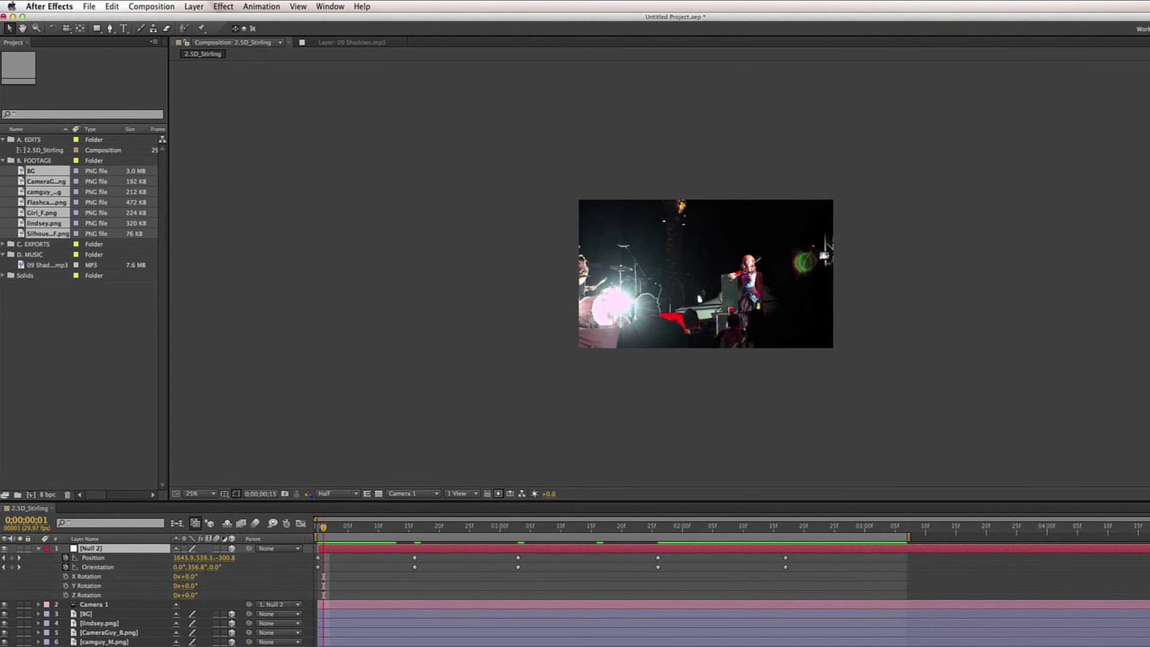